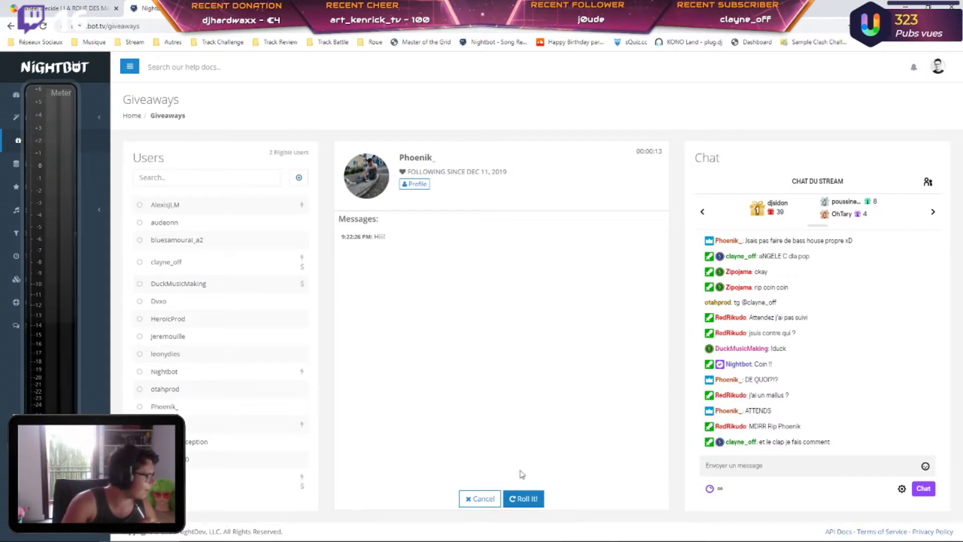
Step: Roll for a random giveaway user and draw a music genre with the wheel
{"action": "left_click", "coordinate": [535, 502]}
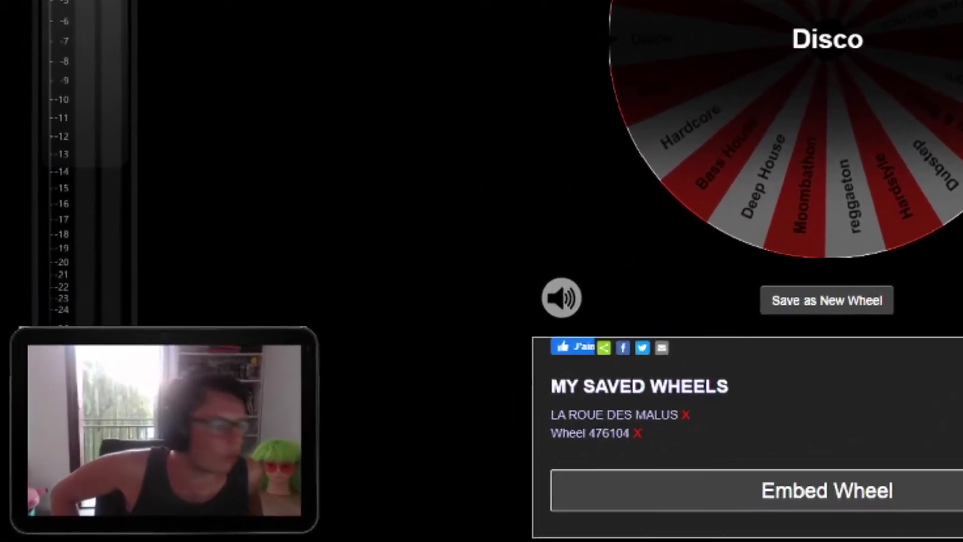
{"action": "left_click", "coordinate": [578, 158]}
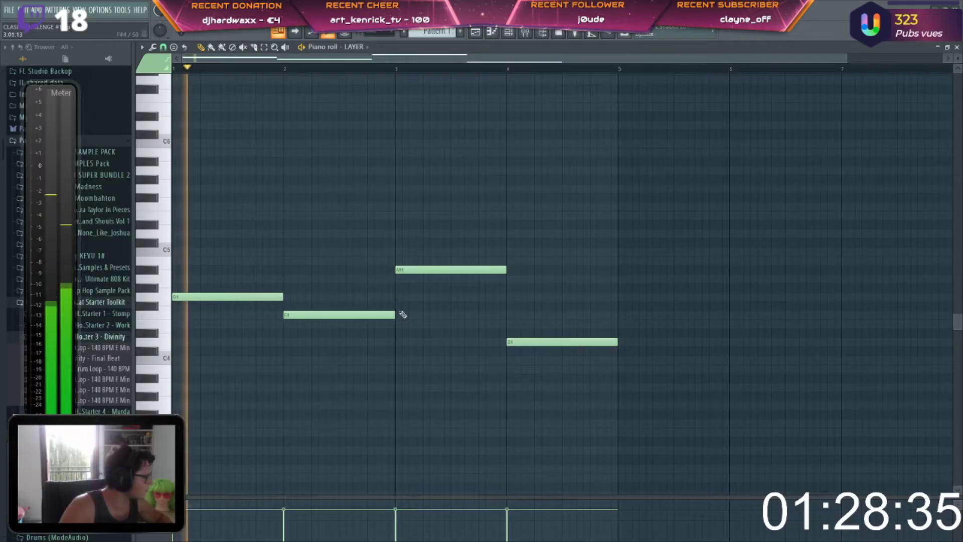
Step: In FL Studio, duplicate the four-note LAYER sequence into bars 5 to 8 and raise the last copied note to C5
{"action": "scroll", "coordinate": [400, 316], "scroll_direction": "down", "scroll_amount": 2}
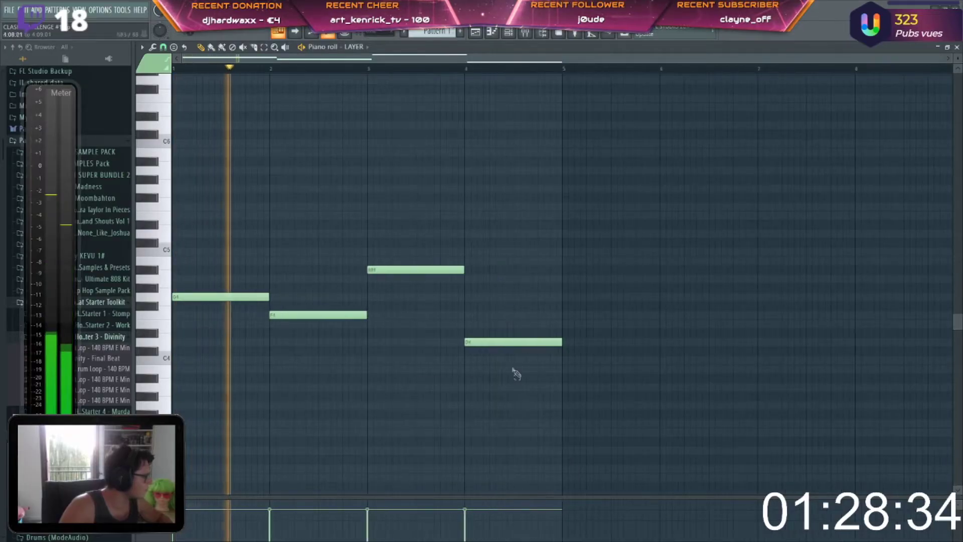
{"action": "key", "text": "ctrl+a"}
{"action": "key", "text": "ctrl+b"}
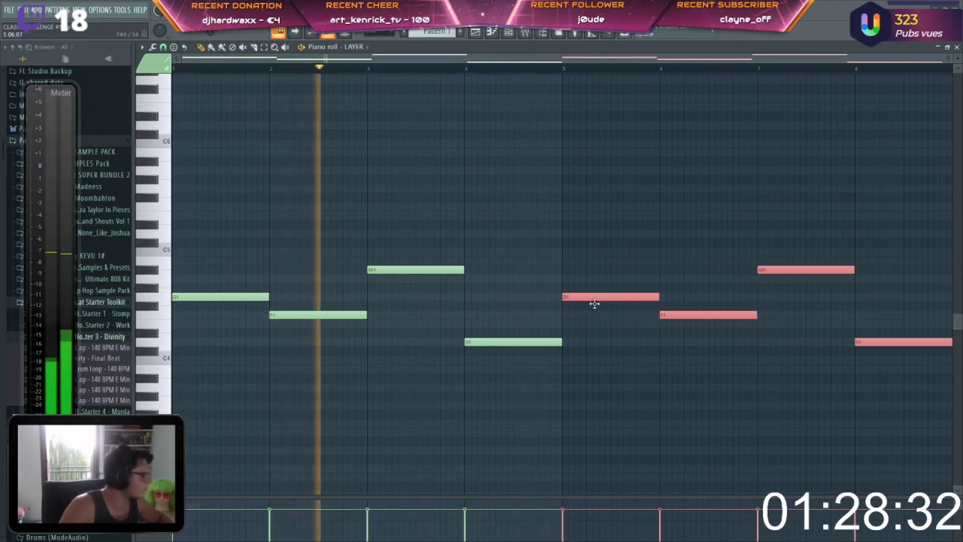
{"action": "scroll", "coordinate": [399, 312], "scroll_direction": "down", "scroll_amount": 2}
{"action": "left_click", "coordinate": [660, 342]}
{"action": "left_click_drag", "start_coordinate": [655, 343], "coordinate": [655, 252]}
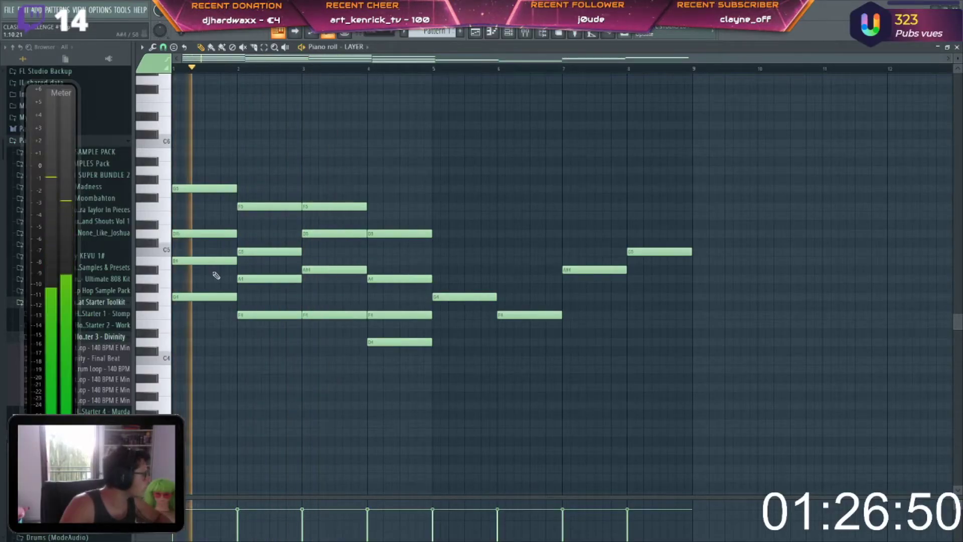
Step: Select all the notes in the LAYER piano roll and delete them
{"action": "left_click_drag", "start_coordinate": [357, 291], "coordinate": [203, 186]}
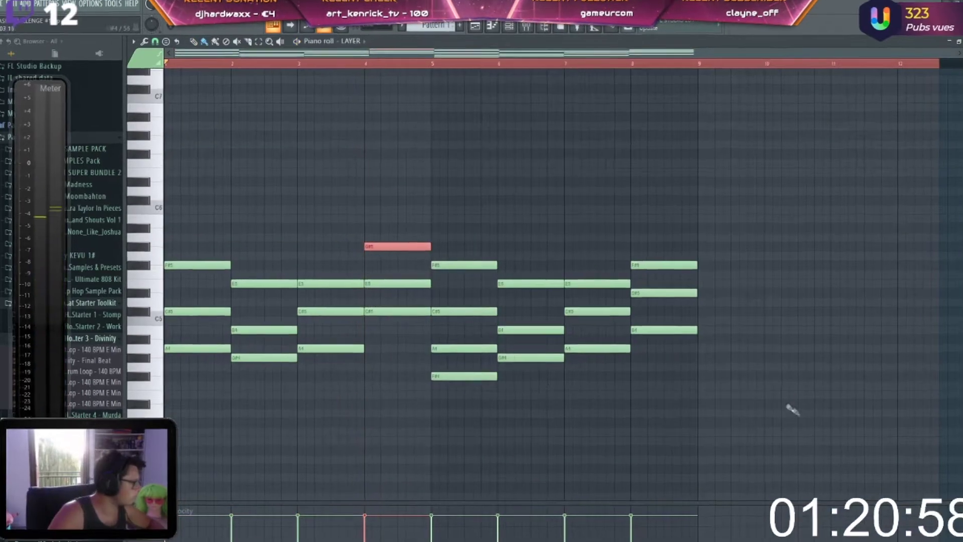
{"action": "key", "text": "ctrl+a"}
{"action": "key", "text": "Delete"}
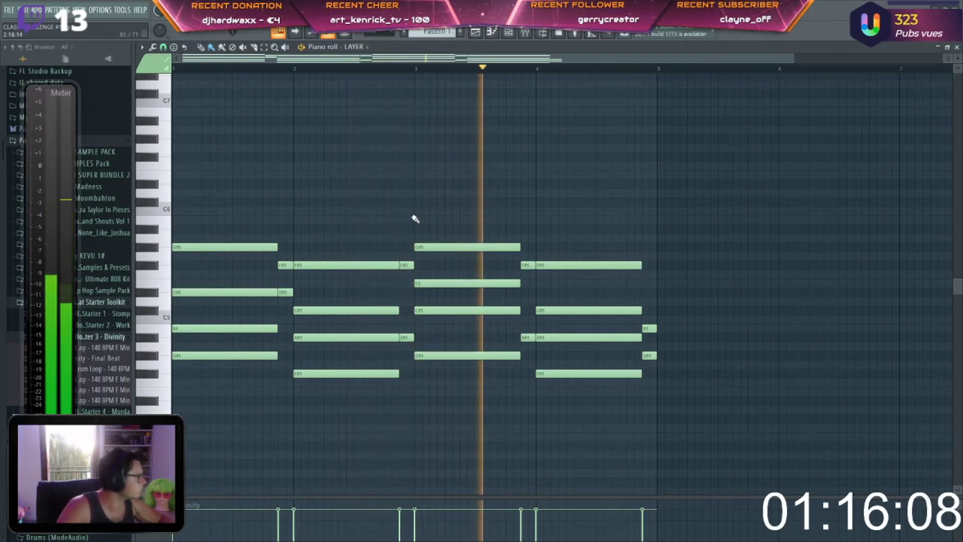
Step: Stop playback and name the channel filter group CHORDS
{"action": "key", "text": "space"}
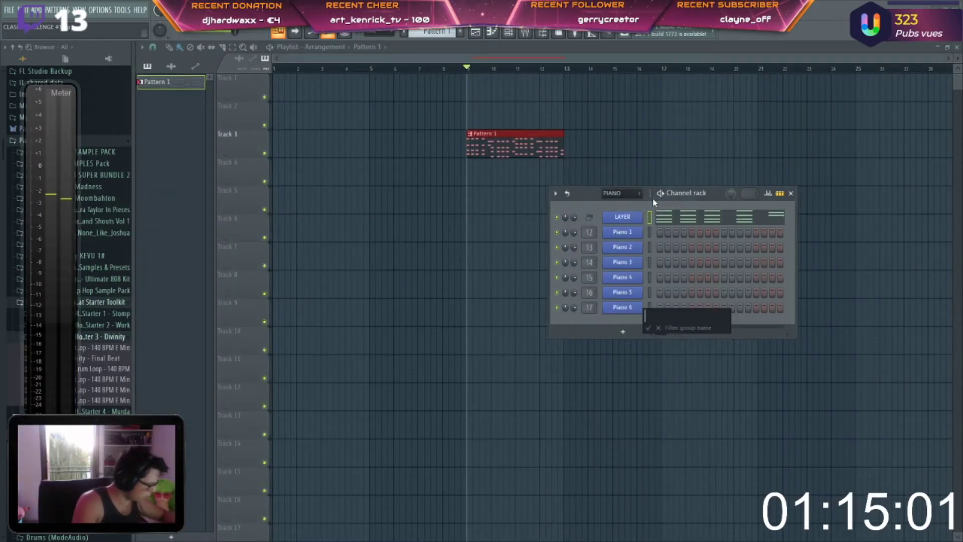
{"action": "type", "text": "CHORDS"}
{"action": "key", "text": "Return"}
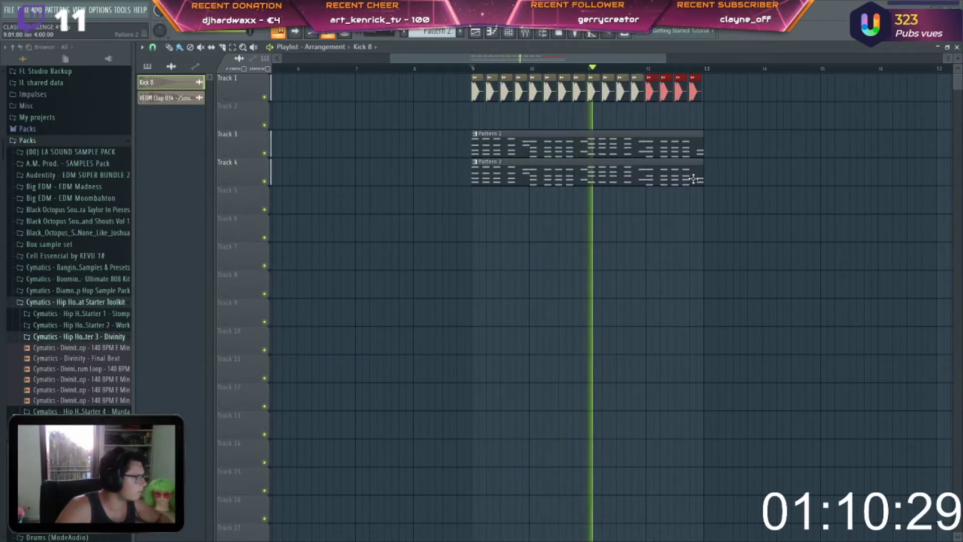
Step: Move the song position to bar 9 and select the timeline range from bar 9 to bar 13 for looping
{"action": "scroll", "coordinate": [380, 115], "scroll_direction": "down", "scroll_amount": 2}
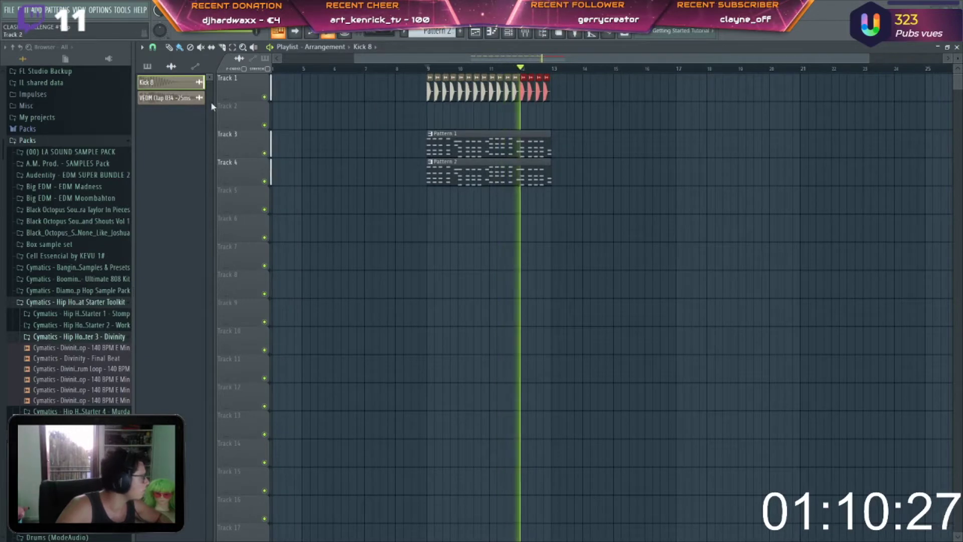
{"action": "key", "text": "space"}
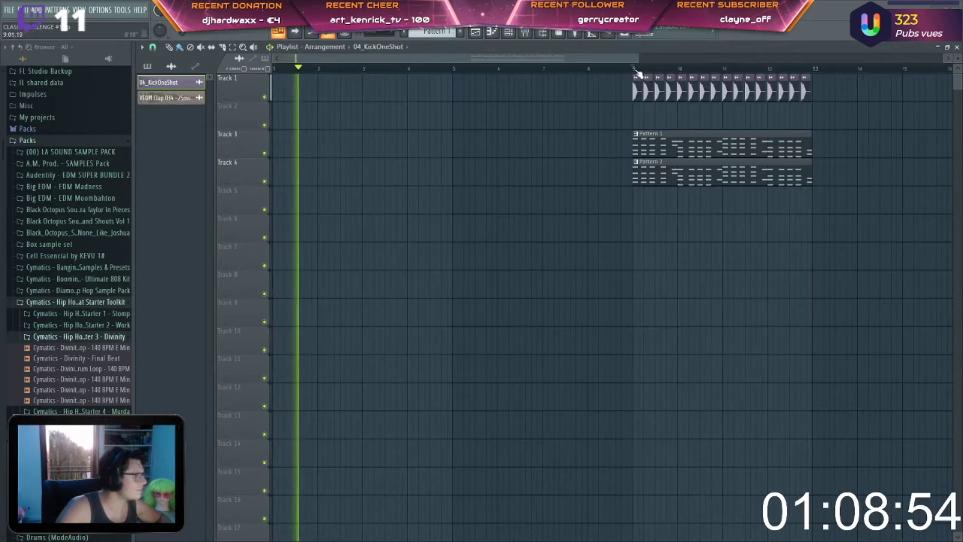
{"action": "left_click", "coordinate": [633, 70]}
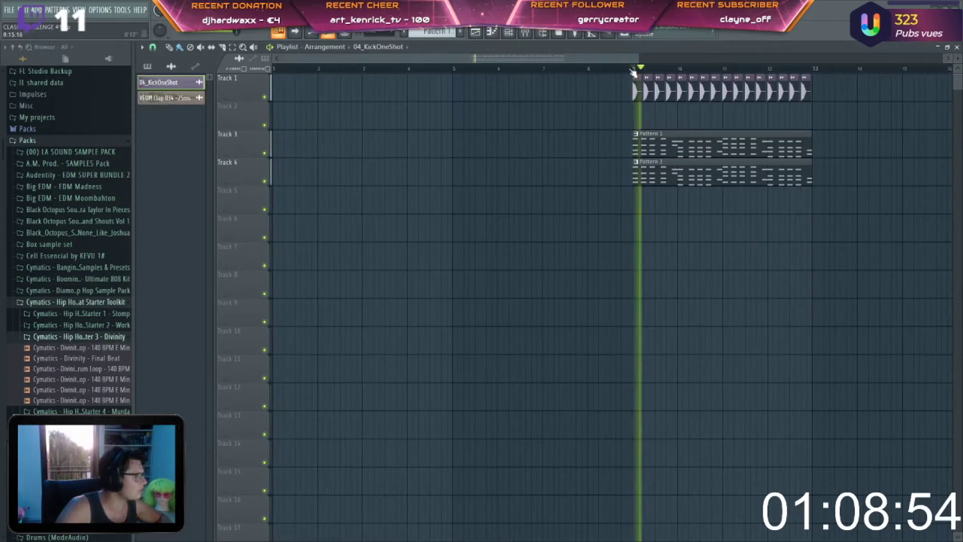
{"action": "left_click_drag", "start_coordinate": [636, 73], "coordinate": [816, 75]}
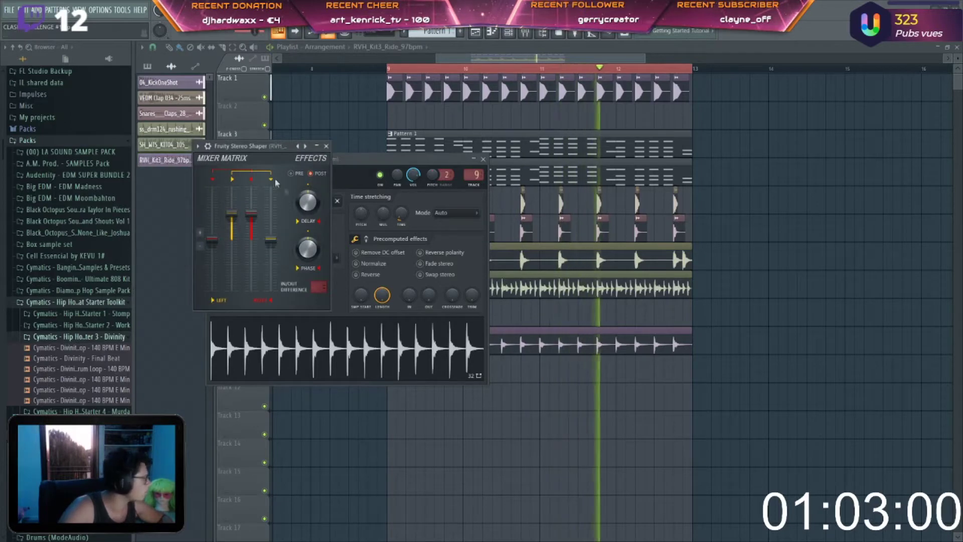
Step: Load a preset into the Fruity Stereo Shaper on the ride loop's mixer track
{"action": "left_click", "coordinate": [198, 146]}
{"action": "mouse_move", "coordinate": [216, 155]}
{"action": "left_click", "coordinate": [337, 270]}
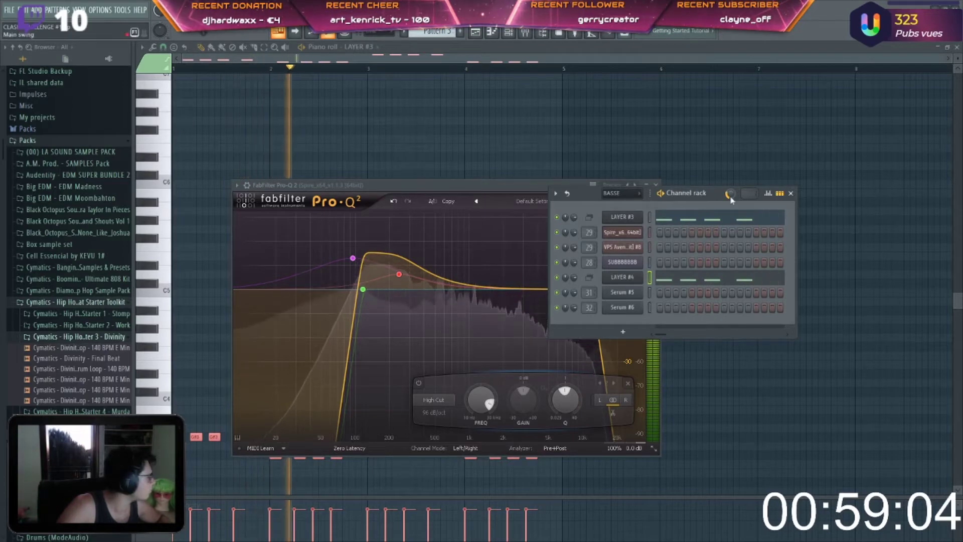
Step: In the playlist, place the LSTP drum fill clip on Track 13 and return the two short fill clips to Track 10
{"action": "key", "text": "F5"}
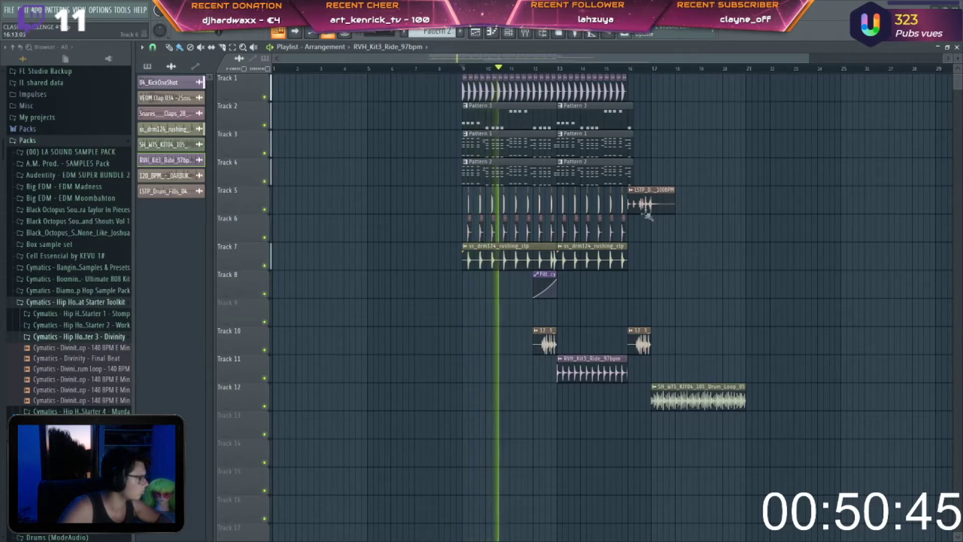
{"action": "key", "text": "ctrl+z"}
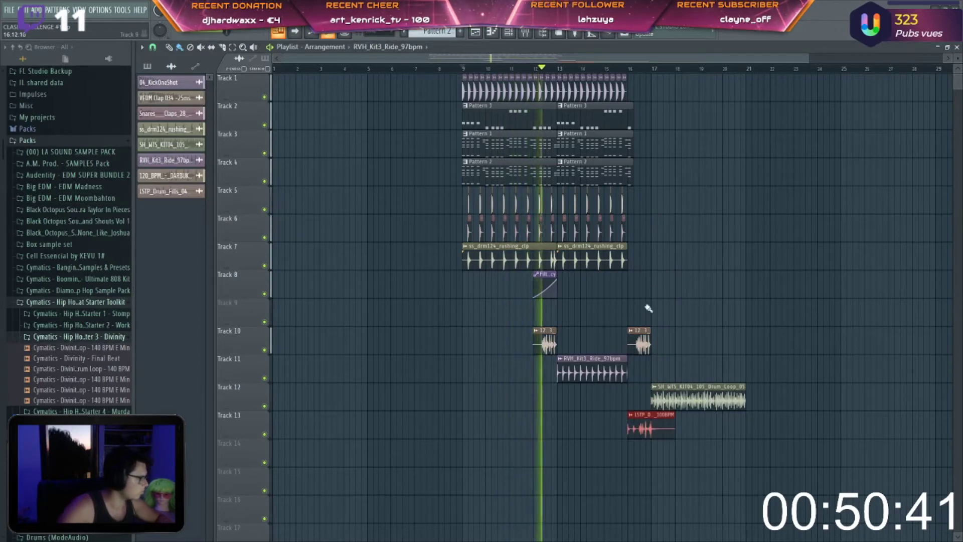
{"action": "key", "text": "ctrl+z"}
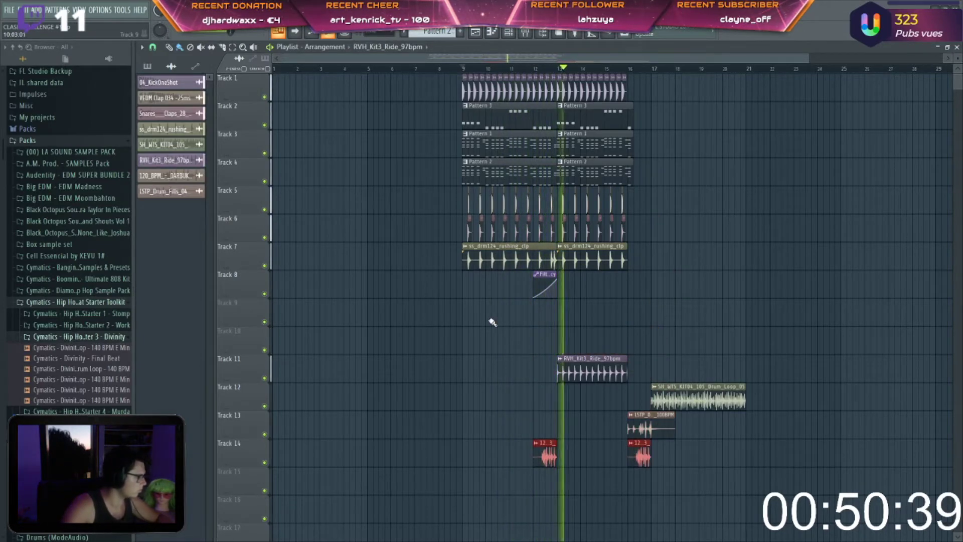
{"action": "key", "text": "ctrl+z"}
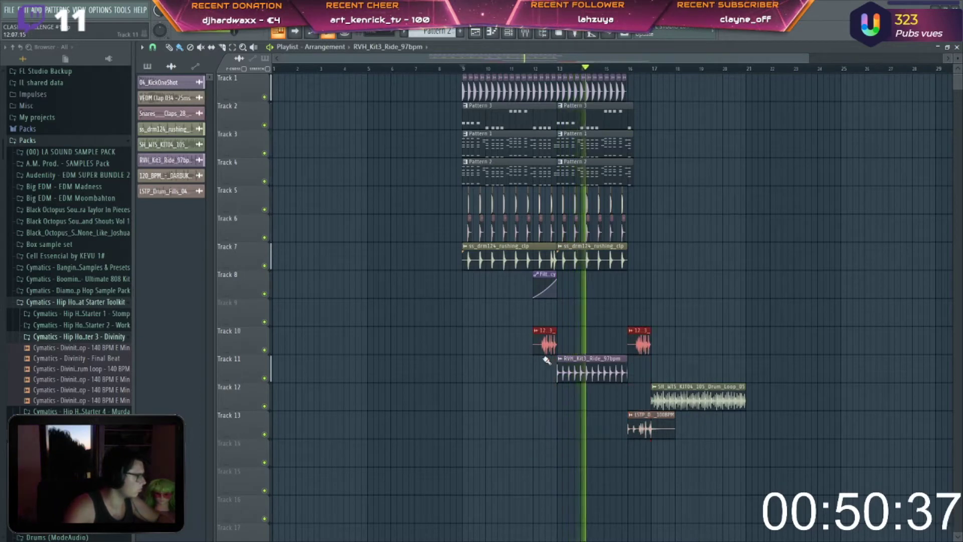
Step: Select the arrangement clips starting at bar 9 and duplicate them so the copy starts at bar 17
{"action": "left_click_drag", "start_coordinate": [627, 355], "coordinate": [505, 125]}
{"action": "key", "text": "ctrl+b"}
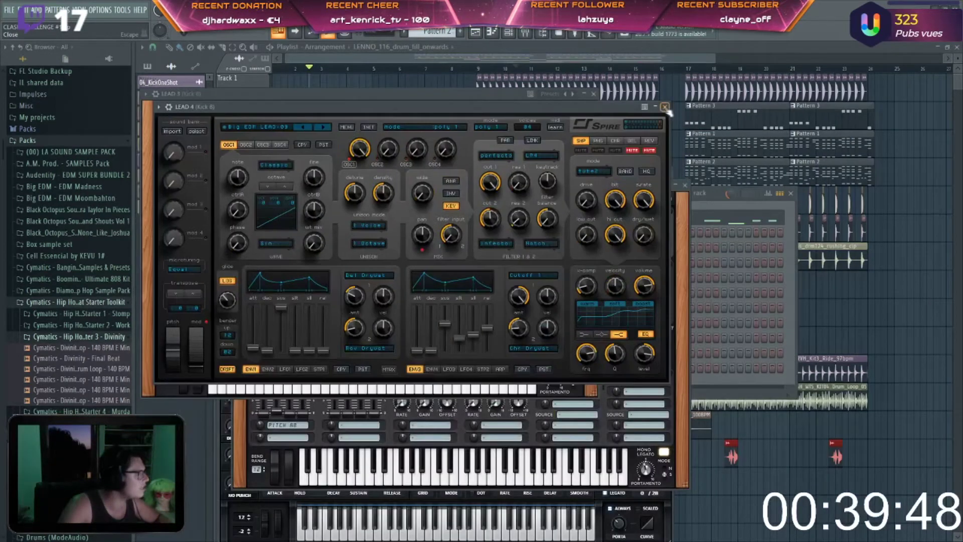
Step: Close the open LEAD synth windows to return to the playlist
{"action": "left_click", "coordinate": [670, 104]}
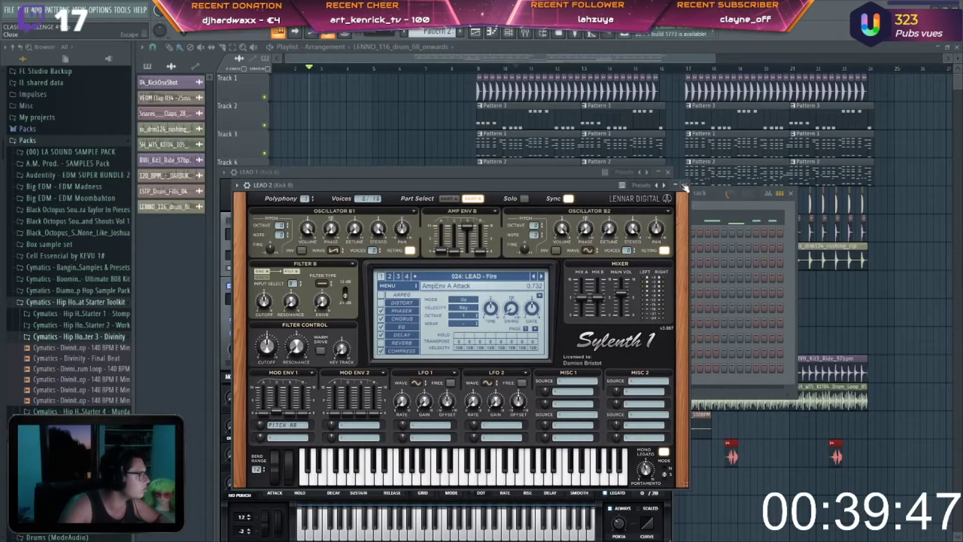
{"action": "left_click", "coordinate": [684, 187]}
{"action": "key", "text": "Escape"}
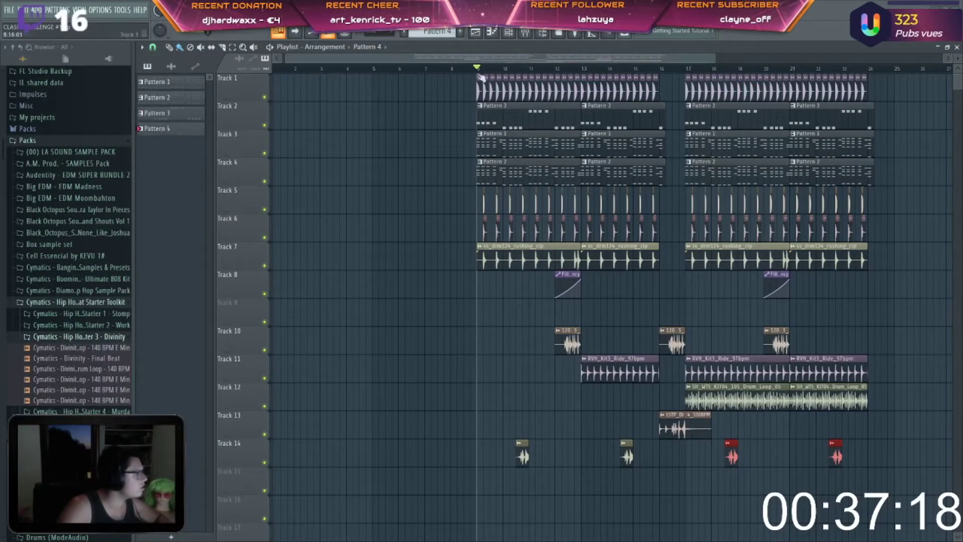
Step: Start playback and place Pattern 4 on Track 9 from bar 9
{"action": "key", "text": "space"}
{"action": "mouse_move", "coordinate": [479, 312]}
{"action": "left_mouse_down"}
{"action": "mouse_move", "coordinate": [753, 314]}
{"action": "mouse_move", "coordinate": [419, 290]}
{"action": "left_mouse_up"}
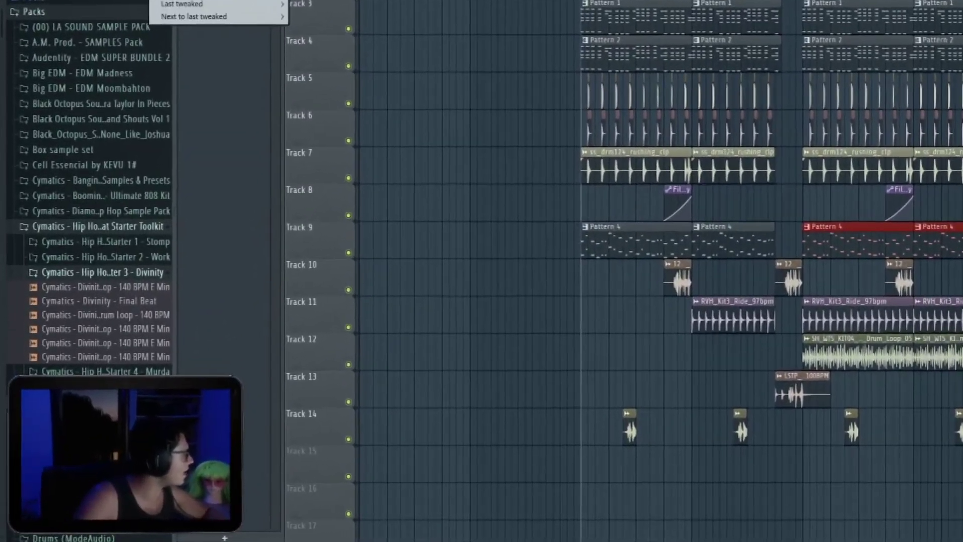
{"action": "key", "text": "Escape"}
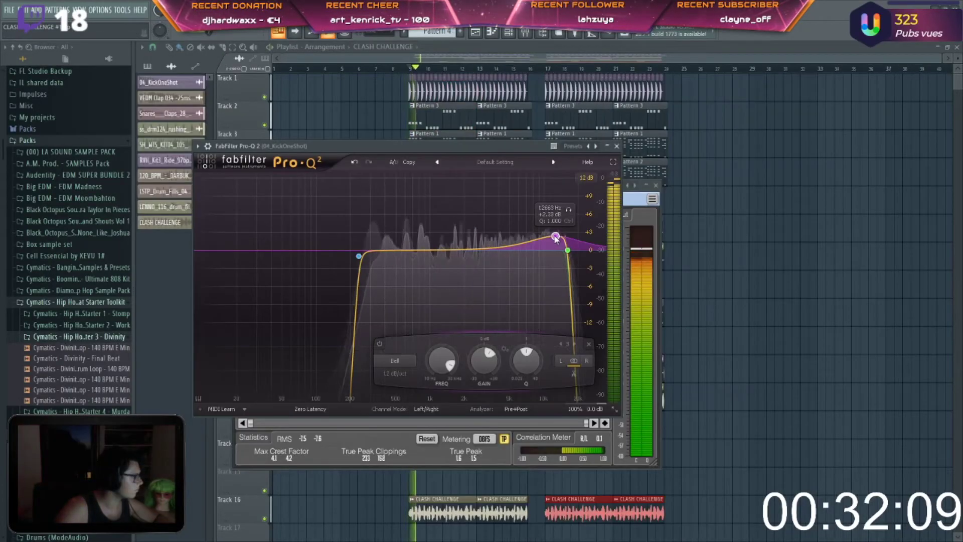
Step: Set a bell band boost of +1.50 dB at about 453 Hz in FabFilter Pro-Q 2, and close the equalizer and SPAN windows
{"action": "left_click_drag", "start_coordinate": [468, 238], "coordinate": [391, 242]}
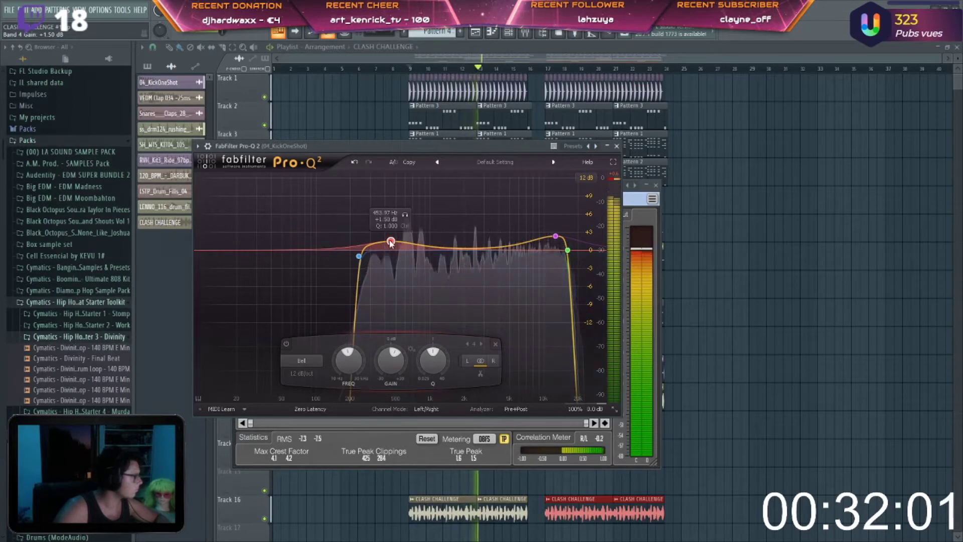
{"action": "right_click", "coordinate": [392, 243]}
{"action": "left_click", "coordinate": [400, 248]}
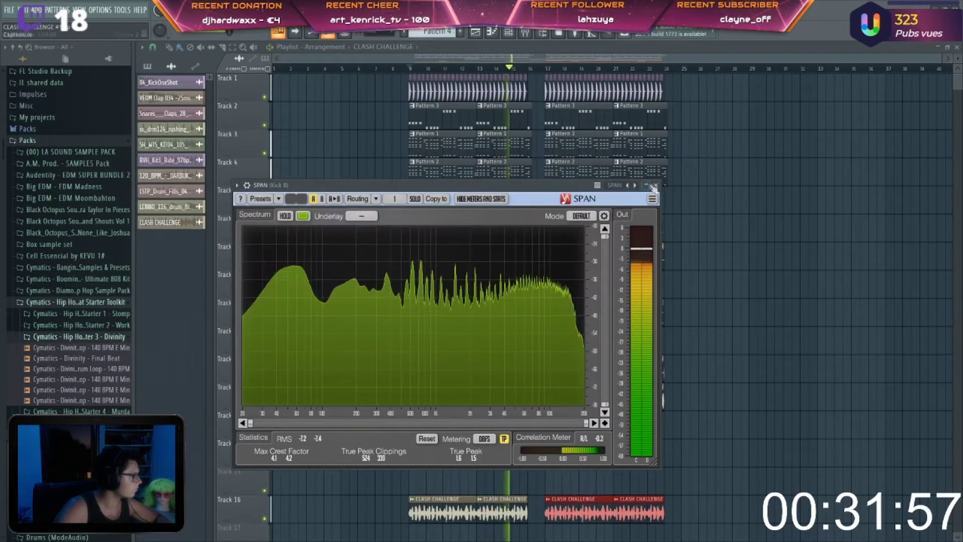
{"action": "left_click", "coordinate": [617, 146]}
{"action": "left_click", "coordinate": [656, 185]}
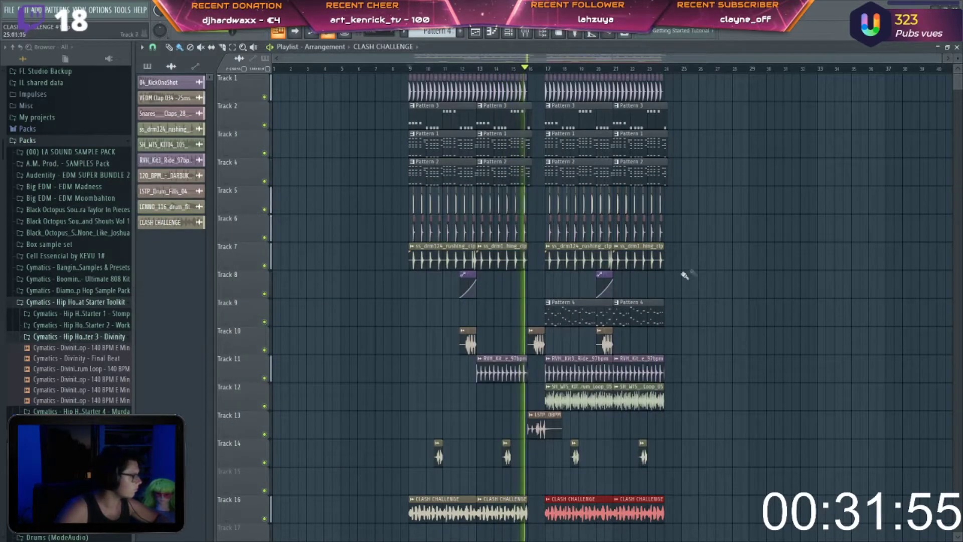
Step: Select all the clips in the playlist
{"action": "key", "text": "ctrl+a"}
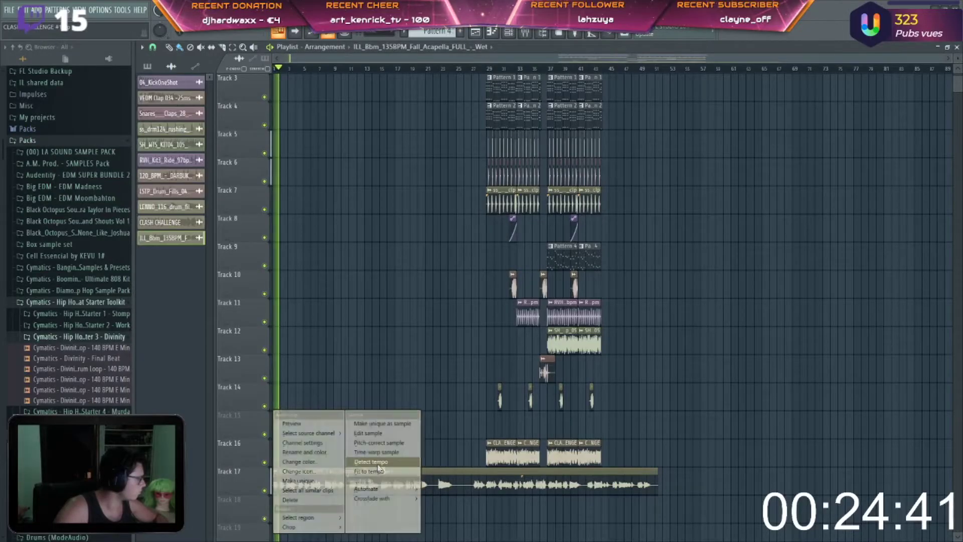
Step: Run tempo detection twice on the ILL_Bbm_135BPM_Fall_Acapella clip on Track 17
{"action": "left_click", "coordinate": [379, 464]}
{"action": "left_click", "coordinate": [505, 391]}
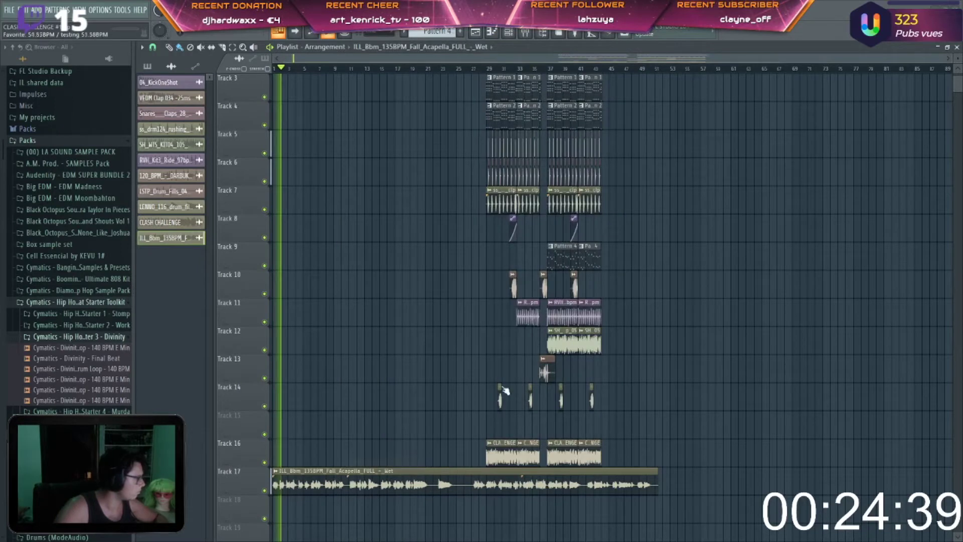
{"action": "left_click", "coordinate": [608, 215]}
{"action": "left_click", "coordinate": [275, 471]}
{"action": "mouse_move", "coordinate": [311, 458]}
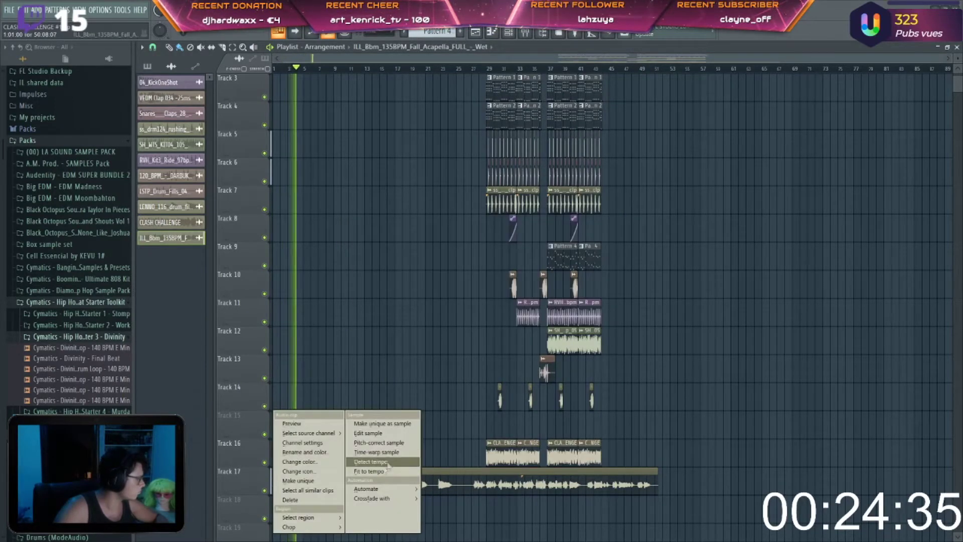
{"action": "left_click", "coordinate": [378, 460]}
{"action": "left_click", "coordinate": [482, 285]}
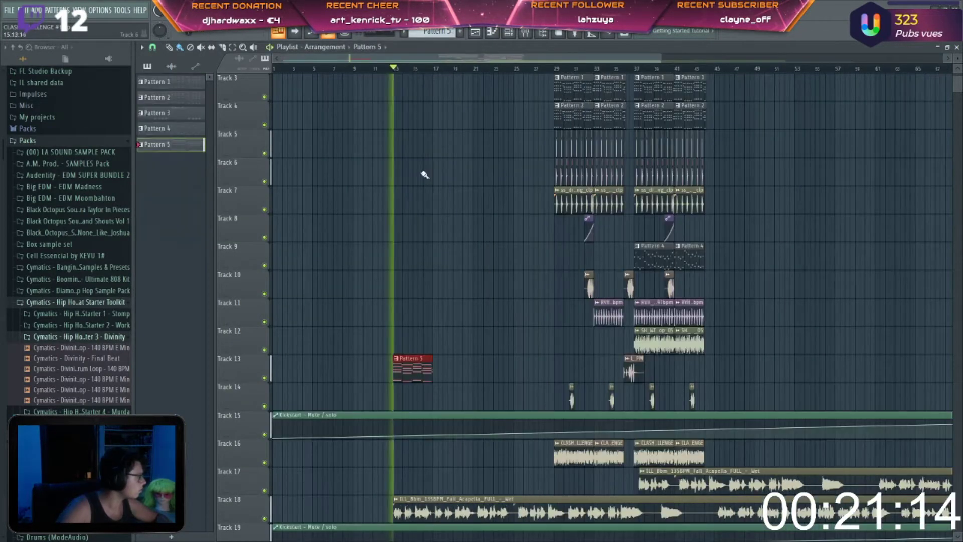
Step: Copy the Pattern 6 clip on Track 14 from bar 13 to bar 17, beneath the second Pattern 5 clip
{"action": "scroll", "coordinate": [400, 276], "scroll_direction": "up", "scroll_amount": 2}
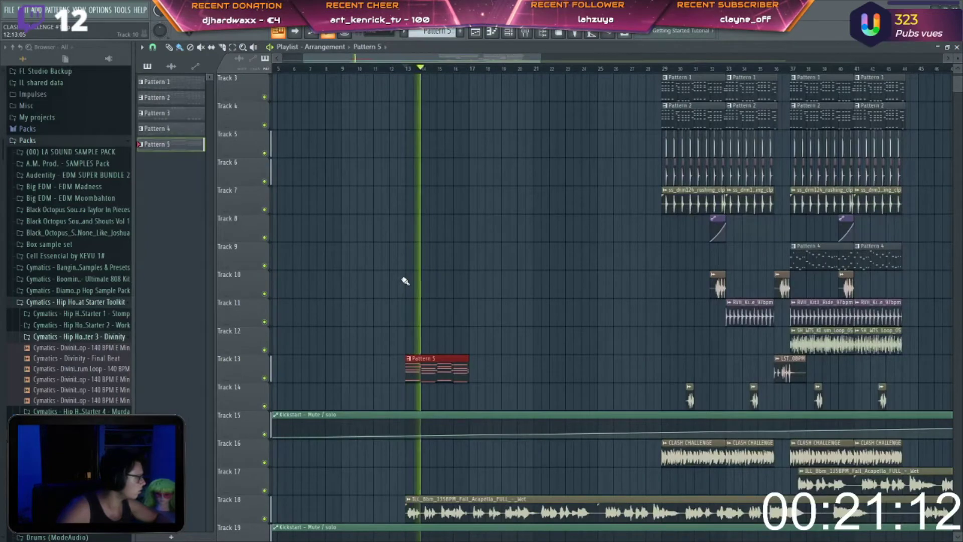
{"action": "scroll", "coordinate": [440, 356], "scroll_direction": "up", "scroll_amount": 2}
{"action": "scroll", "coordinate": [459, 346], "scroll_direction": "down", "scroll_amount": 2}
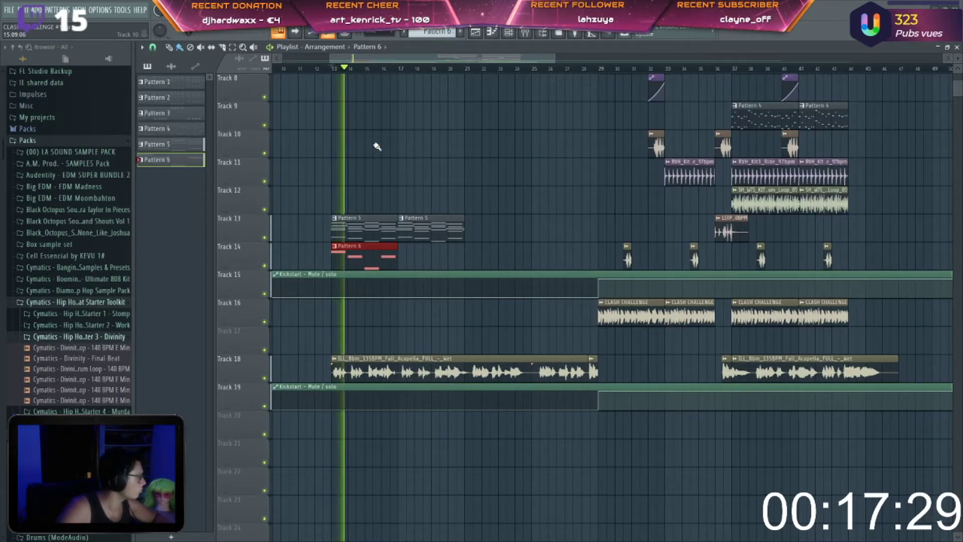
{"action": "scroll", "coordinate": [397, 285], "scroll_direction": "up", "scroll_amount": 2}
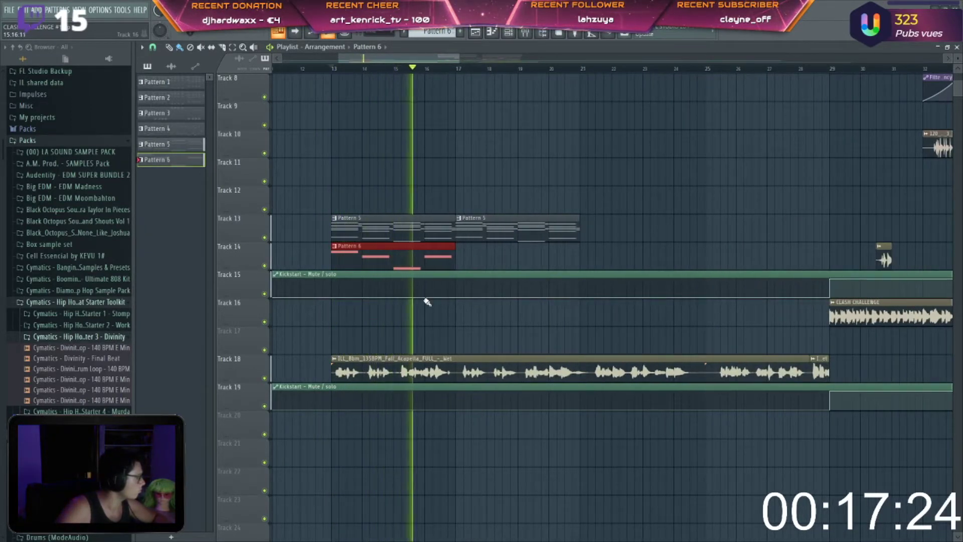
{"action": "left_click_drag", "start_coordinate": [372, 259], "coordinate": [495, 258]}
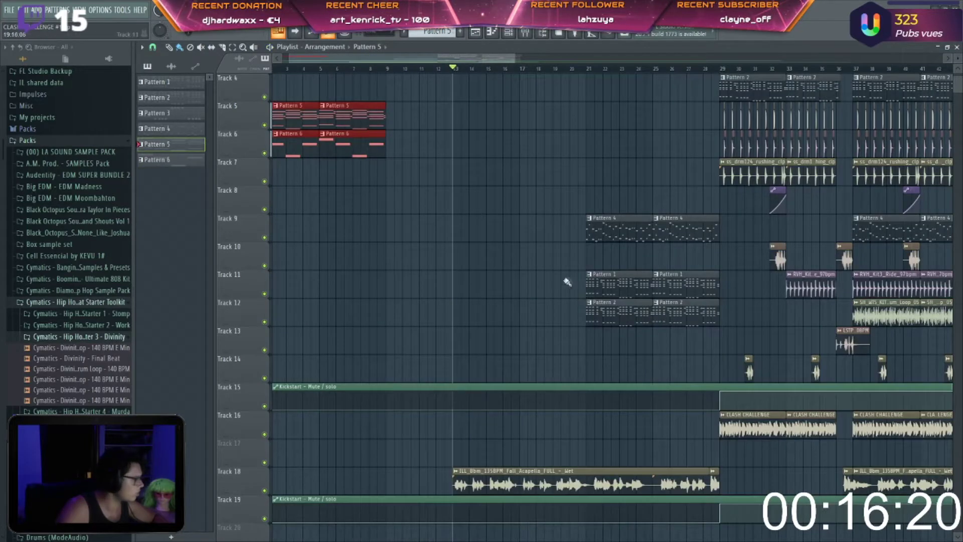
Step: Copy the Pattern 1 and Pattern 2 clips on Tracks 11 and 12 from bar 21 to bar 13
{"action": "left_click_drag", "start_coordinate": [567, 282], "coordinate": [708, 306]}
{"action": "left_click_drag", "start_coordinate": [602, 291], "coordinate": [470, 291]}
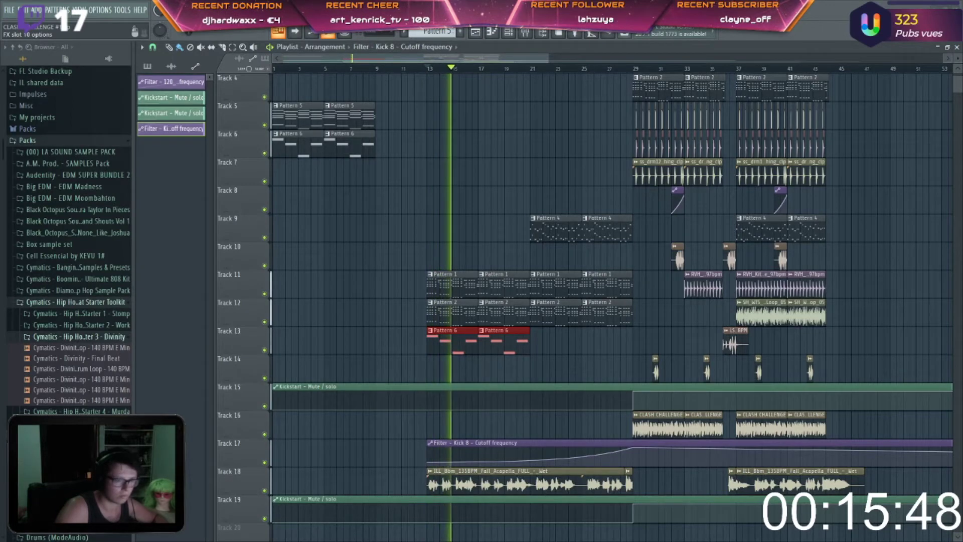
Step: Create an automation clip for the cutoff frequency of the Fruity Filter on the BUS PIANO mixer track
{"action": "left_click", "coordinate": [171, 128]}
{"action": "left_click_drag", "start_coordinate": [251, 153], "coordinate": [251, 173]}
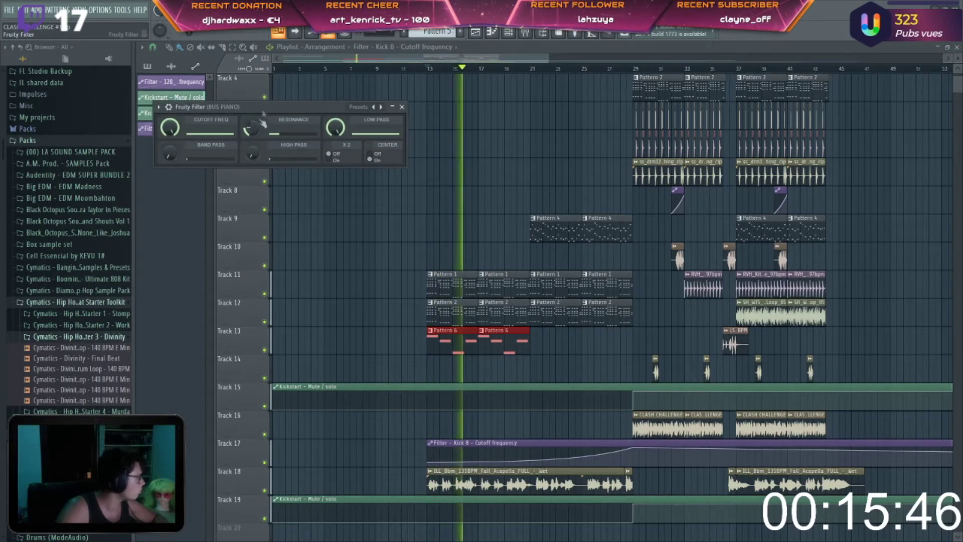
{"action": "right_click", "coordinate": [168, 131]}
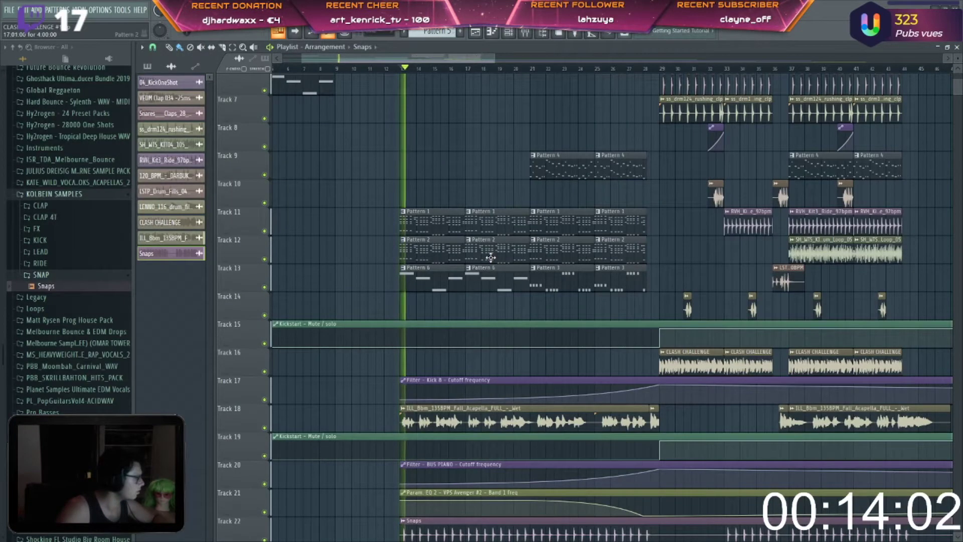
Step: Open the channel settings of the Snaps clip on Track 22
{"action": "scroll", "coordinate": [550, 484], "scroll_direction": "down", "scroll_amount": 3}
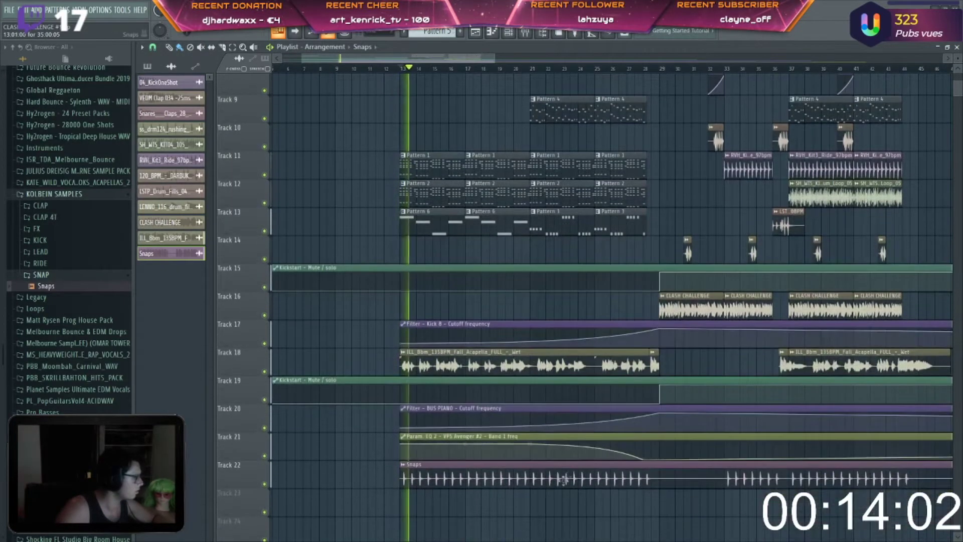
{"action": "double_click", "coordinate": [550, 483]}
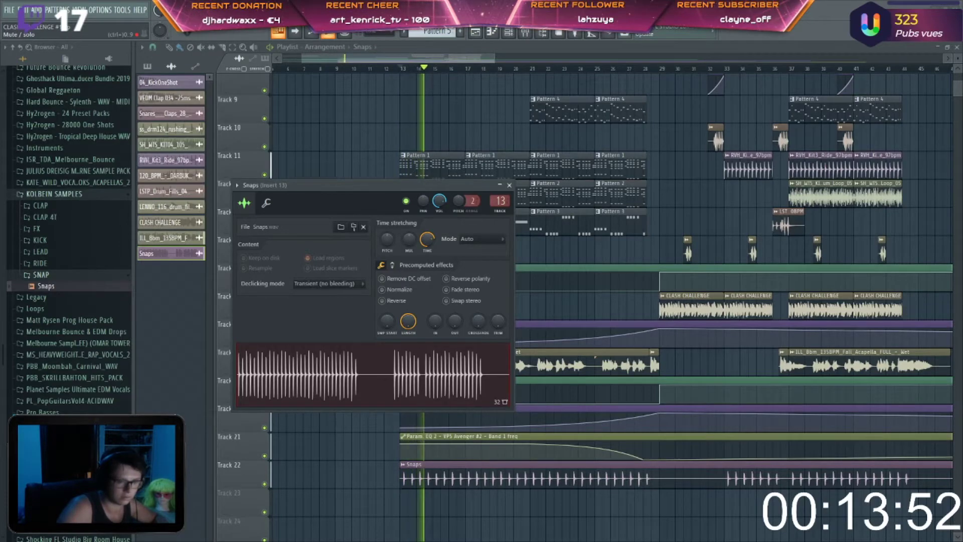
Step: Open the settings of the Kickstart - Mute / solo automation clip on Track 23 and bring up its envelope options
{"action": "scroll", "coordinate": [321, 428], "scroll_direction": "down", "scroll_amount": 2}
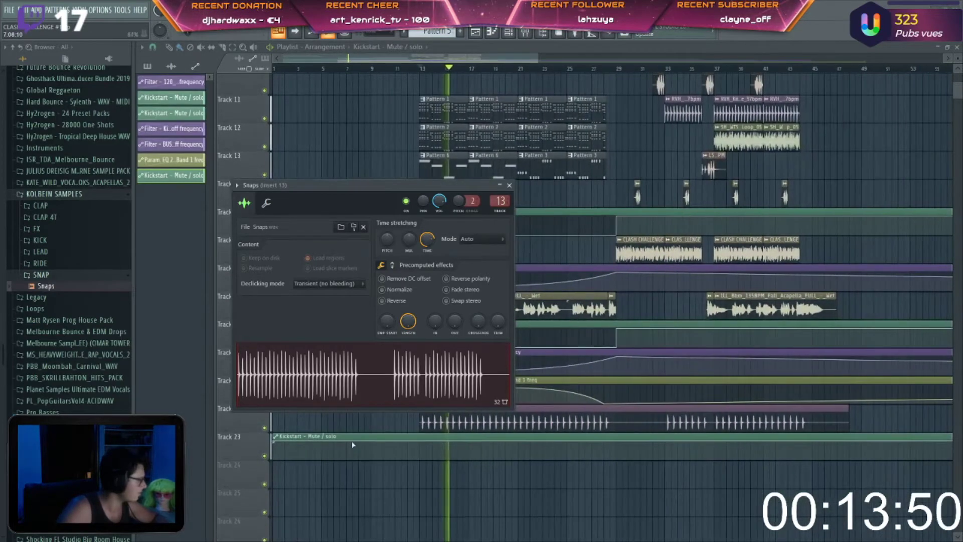
{"action": "left_click_drag", "start_coordinate": [355, 445], "coordinate": [465, 436]}
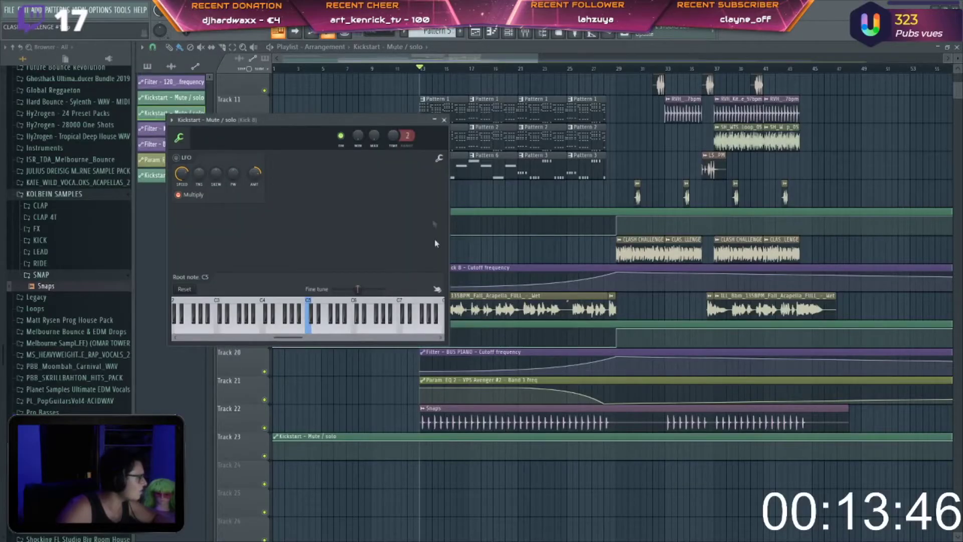
{"action": "left_click", "coordinate": [439, 159]}
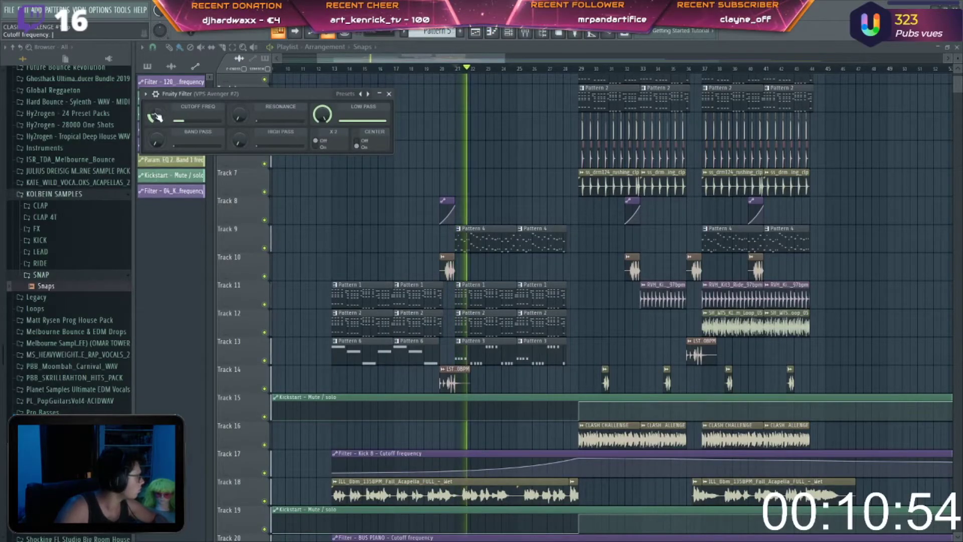
Step: Create an automation clip for the cutoff frequency of the Fruity Filter on the VPS Avenger #2 mixer track
{"action": "right_click", "coordinate": [156, 116]}
{"action": "left_click", "coordinate": [199, 184]}
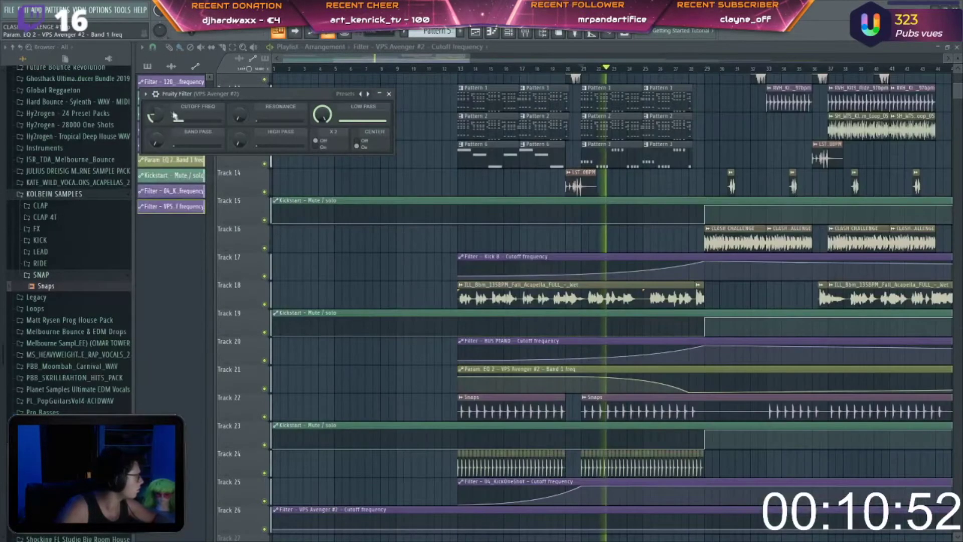
{"action": "right_click", "coordinate": [153, 115]}
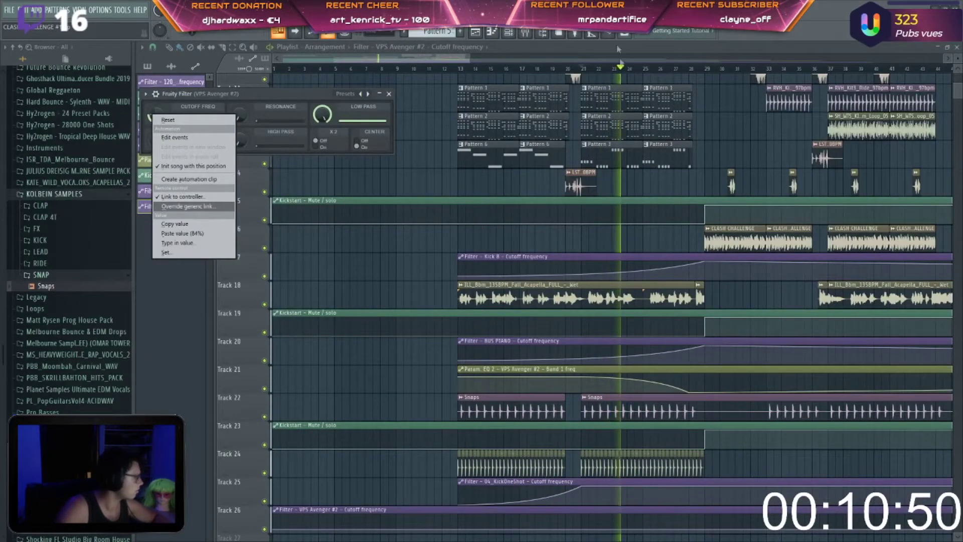
{"action": "left_click", "coordinate": [280, 424]}
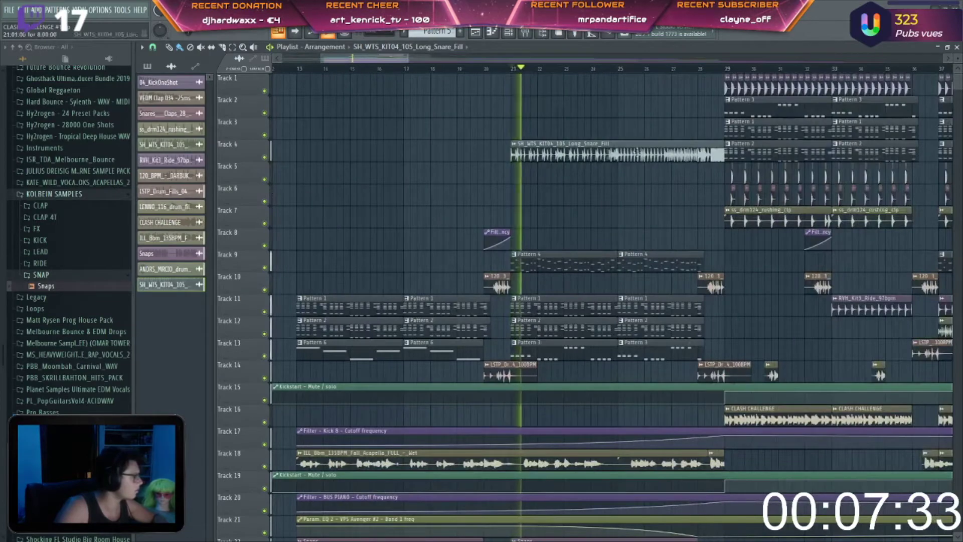
Step: Cut the SH_WTS_KIT04_105_Long_Snare_Fill clip on Track 4 so it ends at bar 28, and open its channel settings
{"action": "left_click", "coordinate": [702, 146]}
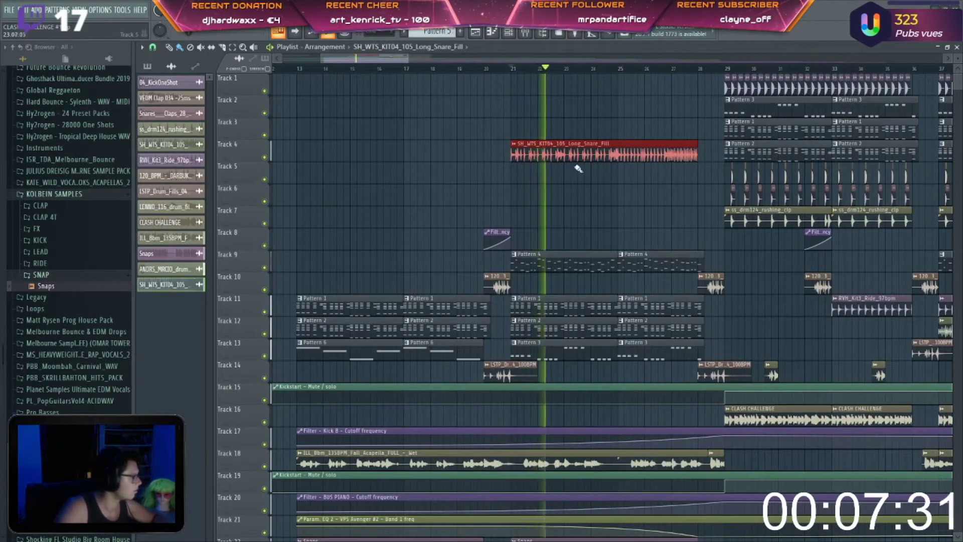
{"action": "scroll", "coordinate": [577, 168], "scroll_direction": "down", "scroll_amount": 2}
{"action": "double_click", "coordinate": [577, 151]}
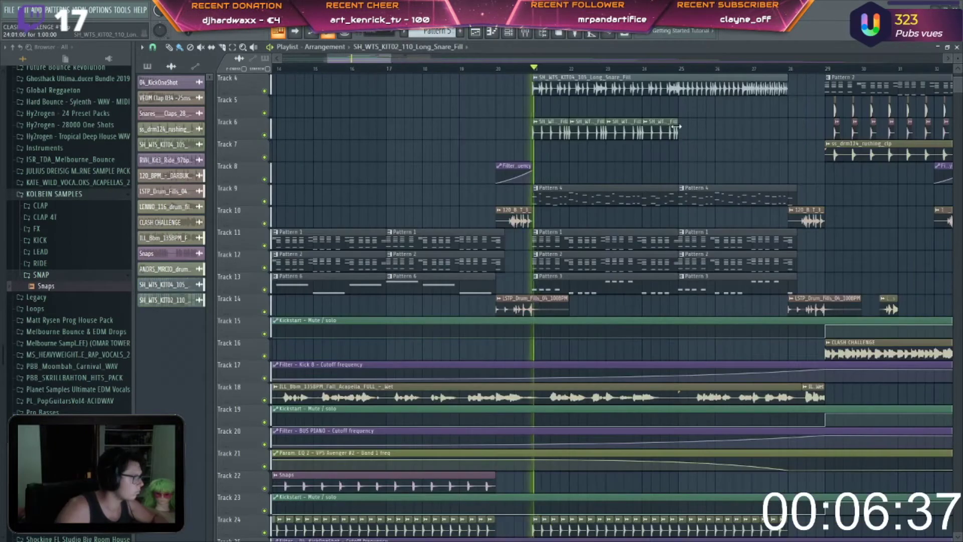
Step: Continue the row of SH_WTS_KIT02_110_Long_Snare_Fill clips on Track 6 from bar 25 to bar 28
{"action": "left_click_drag", "start_coordinate": [676, 127], "coordinate": [789, 129]}
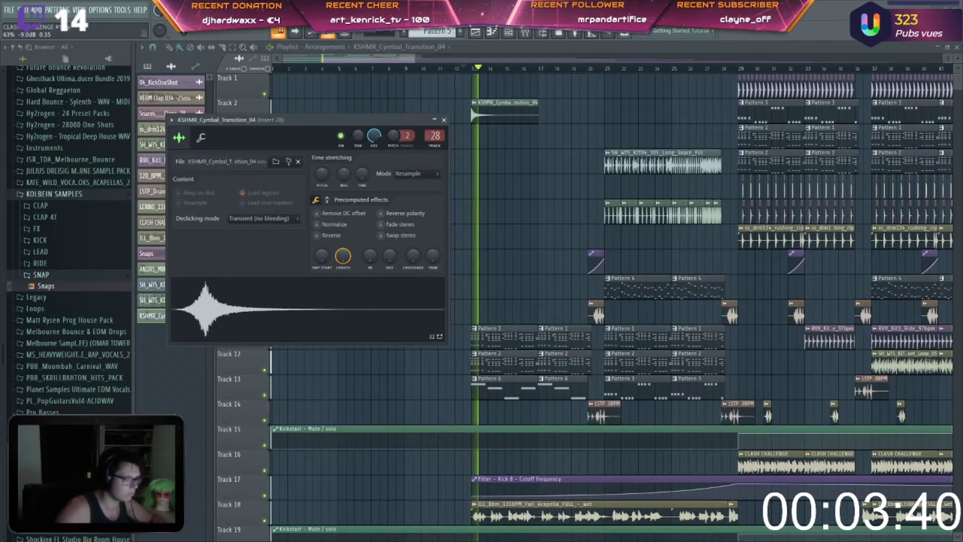
Step: Close the KSHMR_Cymbal_Transition_04 channel settings and place a second clip of that sample on Track 2 around bar 21
{"action": "left_click", "coordinate": [443, 120]}
{"action": "left_click", "coordinate": [602, 117]}
{"action": "left_click_drag", "start_coordinate": [602, 117], "coordinate": [628, 116]}
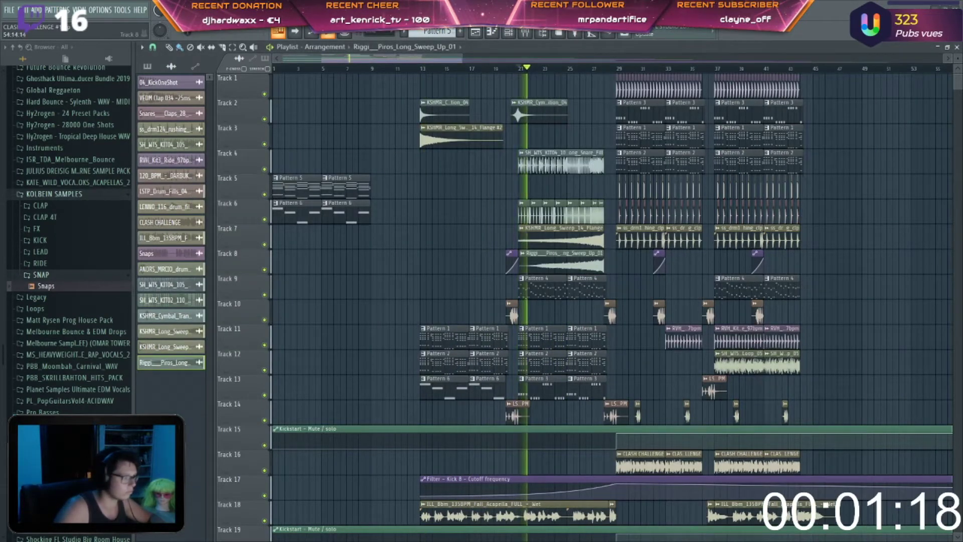
{"action": "key", "text": "alt+Tab"}
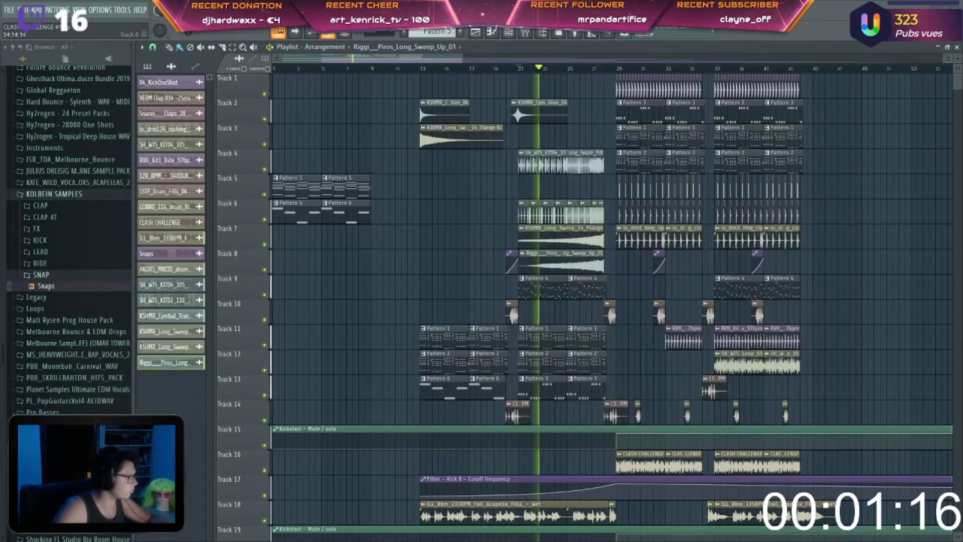
{"action": "key", "text": "alt+Tab"}
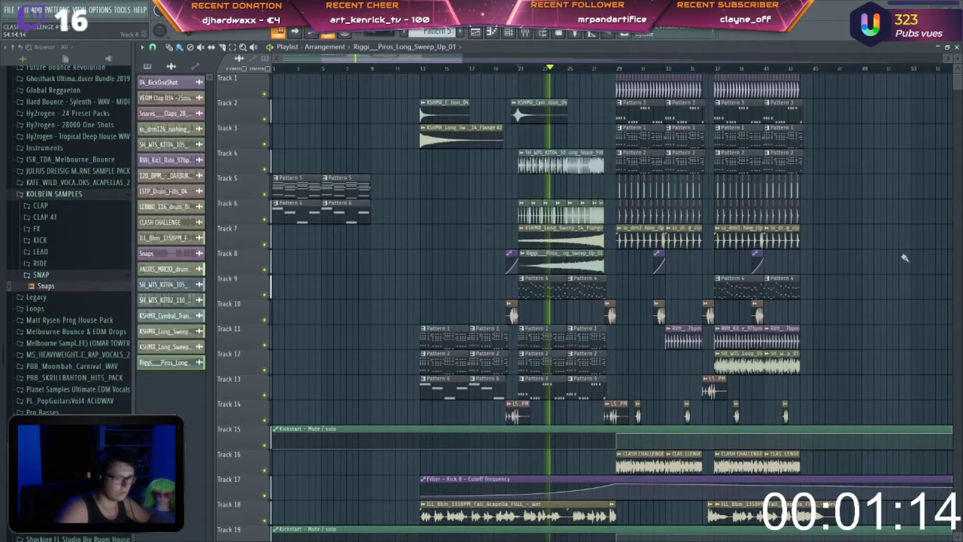